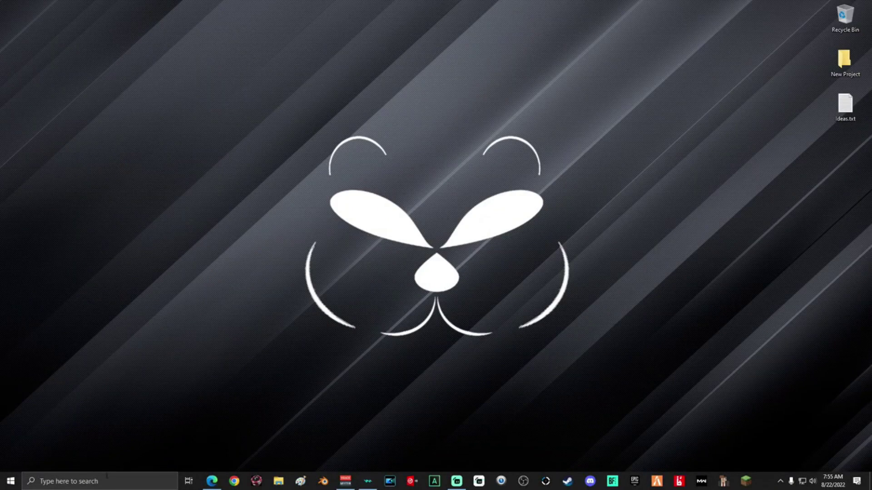
Open the Windows Prefetch folder from the Run box, granting permanent access to it
{"action": "left_click", "coordinate": [91, 482]}
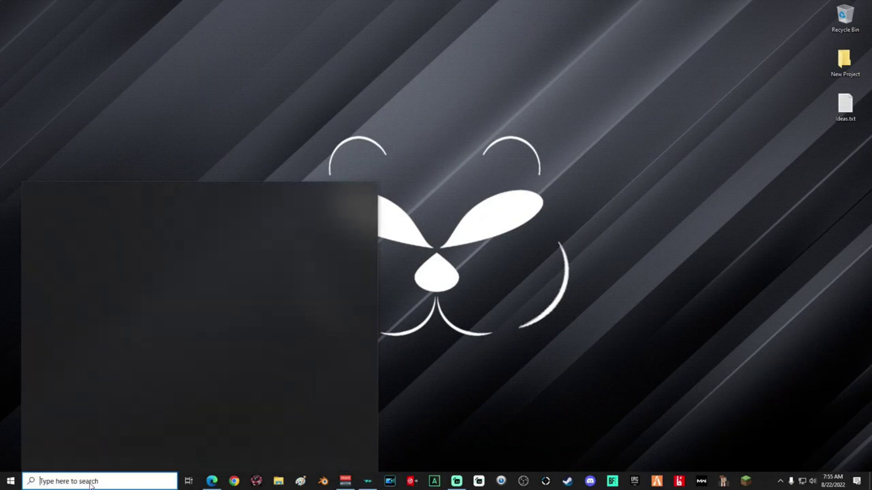
{"action": "type", "text": "run"}
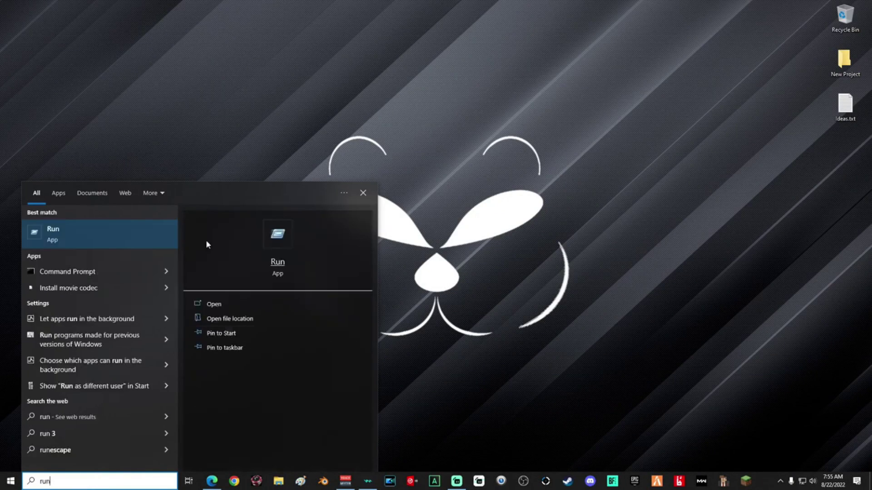
{"action": "left_click", "coordinate": [32, 236]}
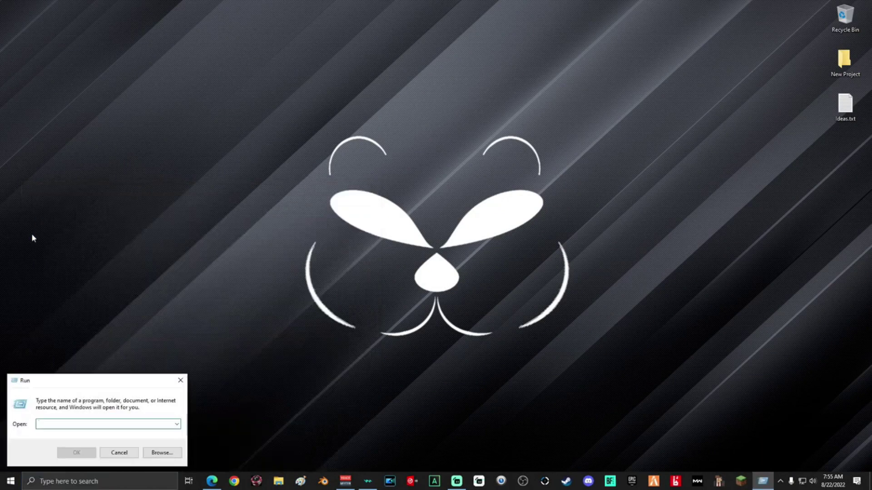
{"action": "type", "text": "prefetch"}
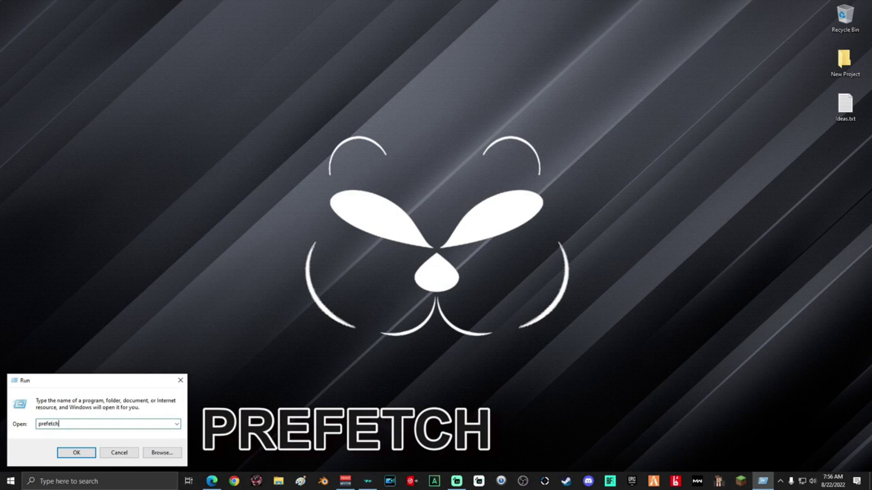
{"action": "left_click", "coordinate": [80, 453]}
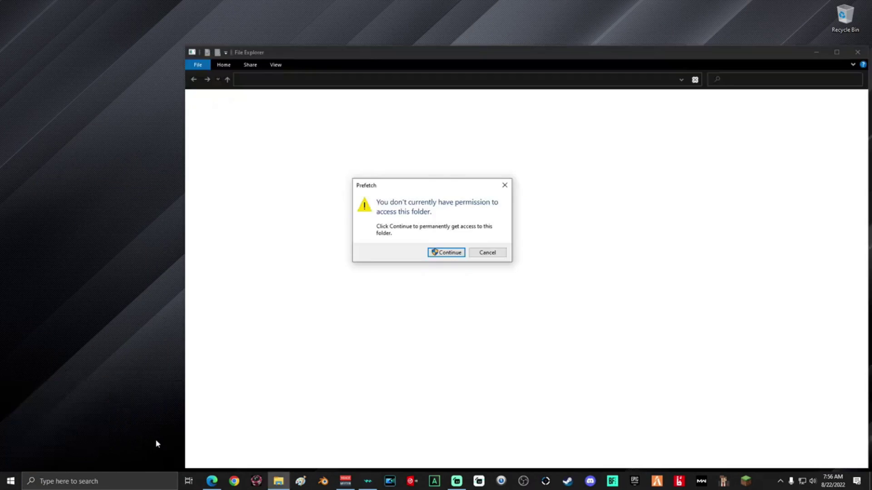
{"action": "left_click", "coordinate": [450, 252]}
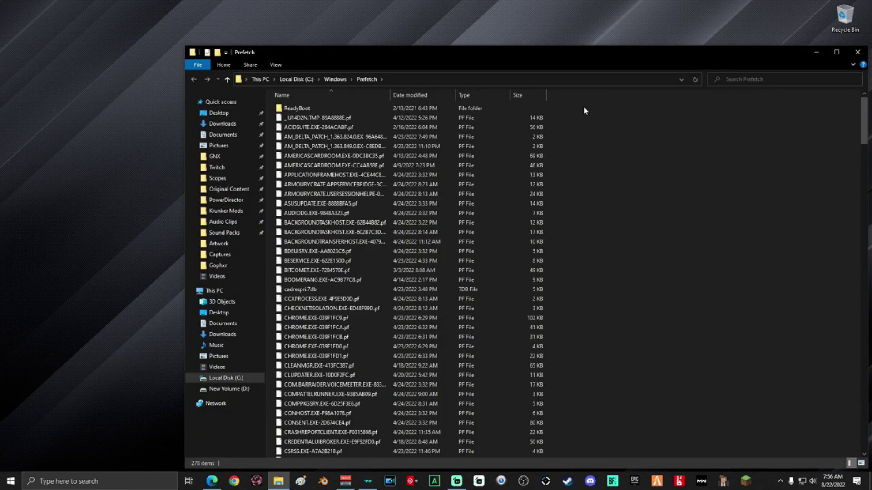
Select and delete all Prefetch files, then close the emptied folder window
{"action": "left_click_drag", "start_coordinate": [583, 105], "coordinate": [352, 482]}
{"action": "key", "text": "Delete"}
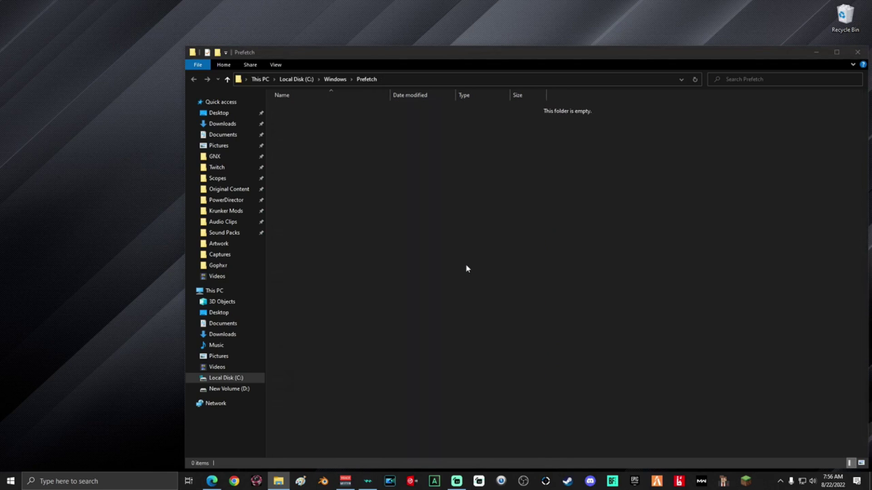
{"action": "left_click", "coordinate": [856, 53]}
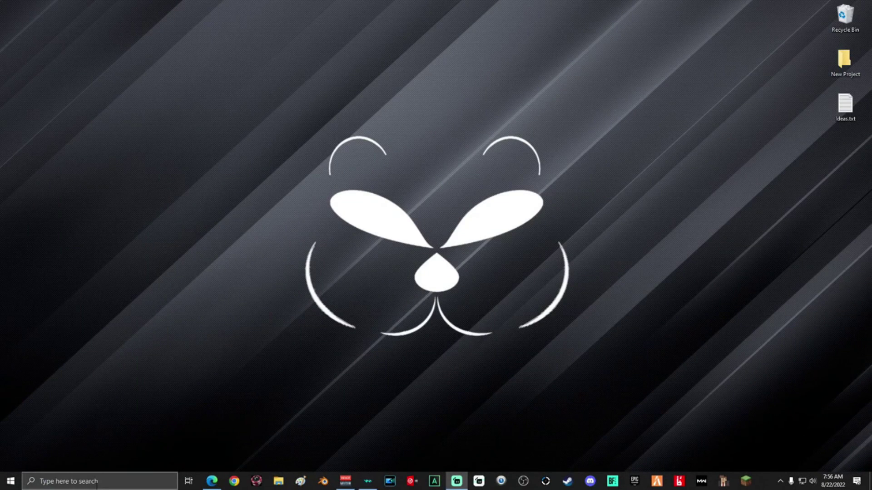
Open the C:\Windows\Temp folder from the Run box with 'temp'
{"action": "left_click", "coordinate": [97, 482]}
{"action": "type", "text": "run"}
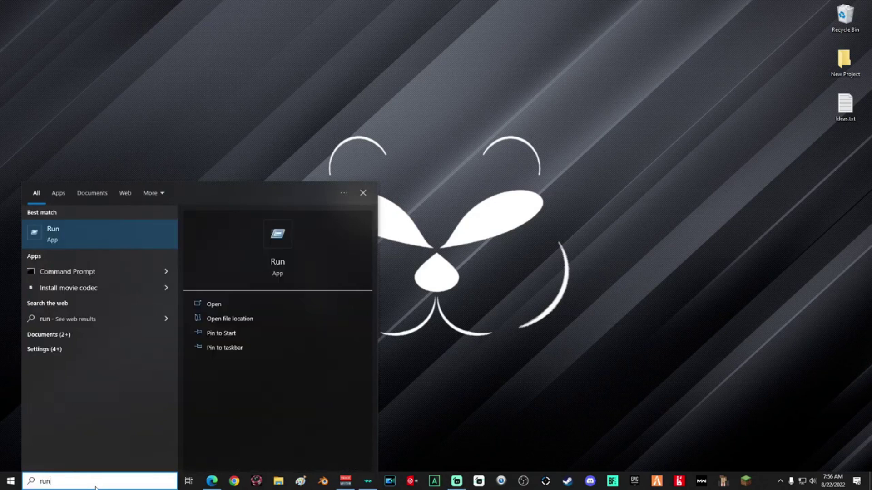
{"action": "left_click", "coordinate": [77, 241]}
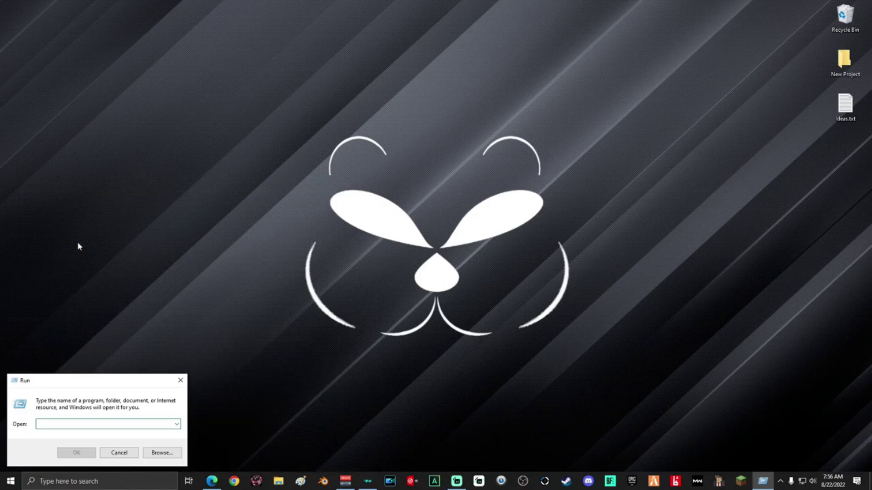
{"action": "type", "text": "temp"}
{"action": "left_click", "coordinate": [77, 453]}
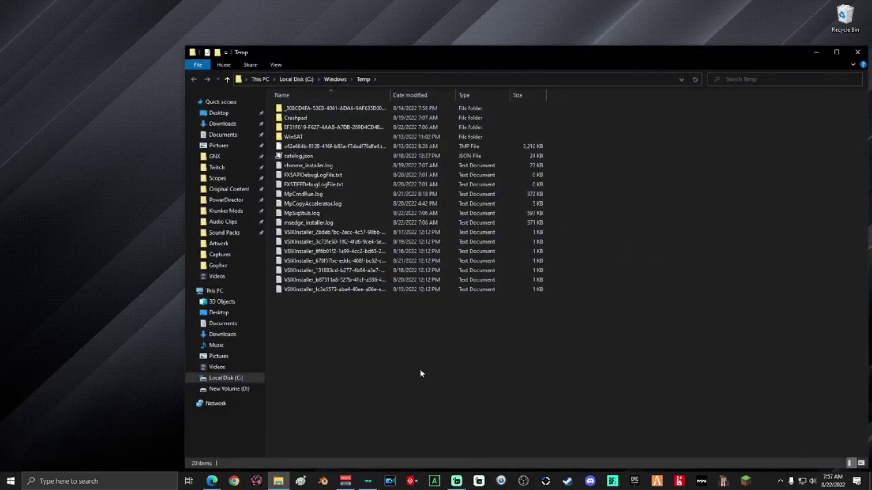
Delete all 20 Temp items, approving protected-item deletion for all of them
{"action": "left_click_drag", "start_coordinate": [525, 362], "coordinate": [318, 108]}
{"action": "key", "text": "Delete"}
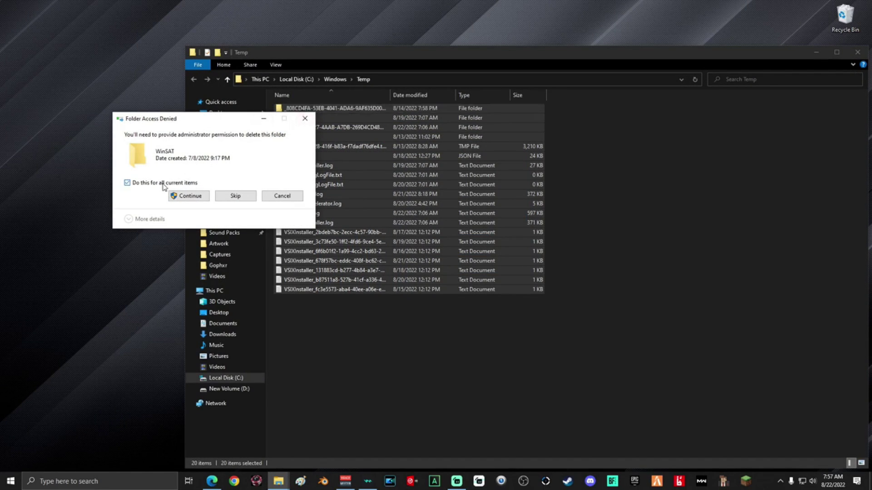
{"action": "left_click", "coordinate": [191, 198]}
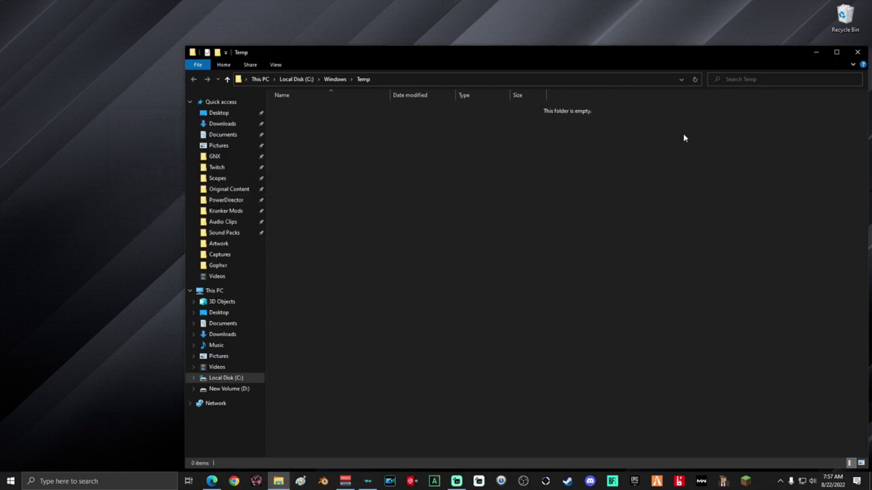
Close the Windows Temp window and open the user's own AppData\Local\Temp folder via Run
{"action": "left_click", "coordinate": [858, 52]}
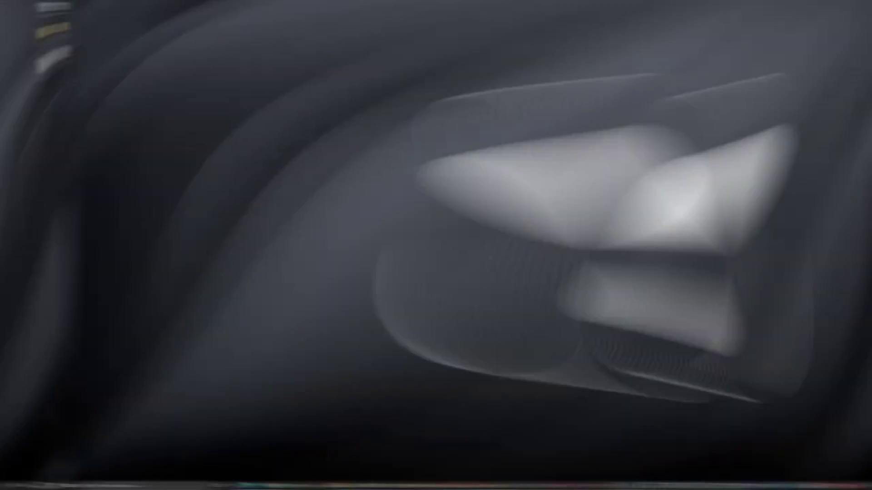
{"action": "left_click", "coordinate": [100, 483]}
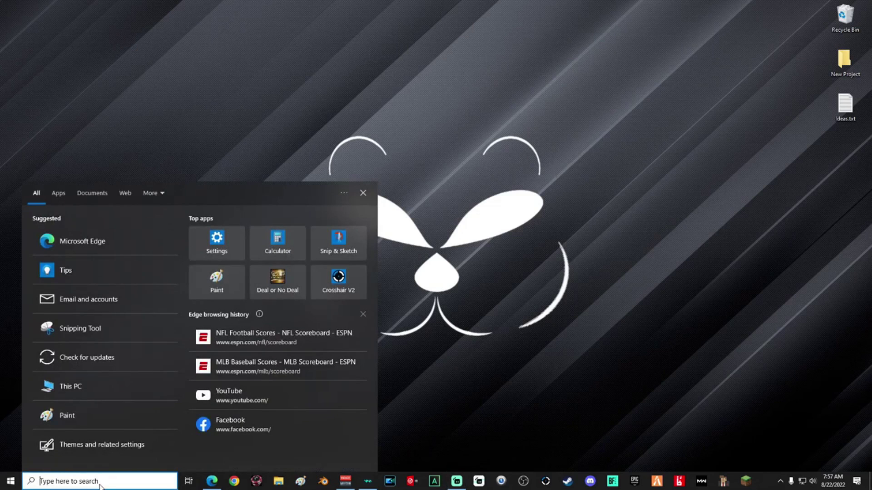
{"action": "type", "text": "run"}
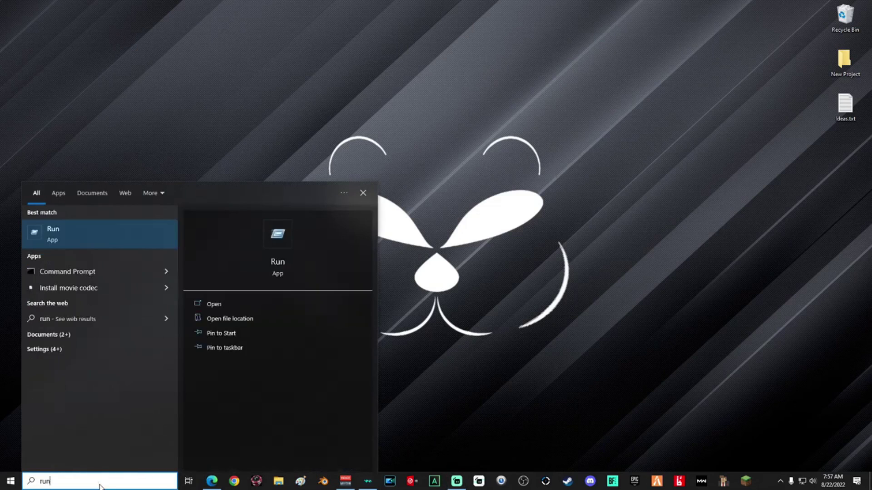
{"action": "left_click", "coordinate": [70, 237]}
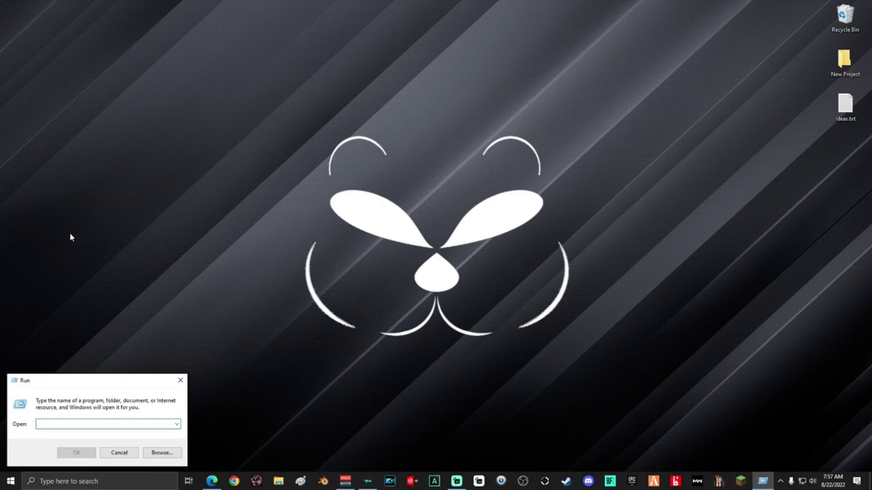
{"action": "type", "text": "%temp%"}
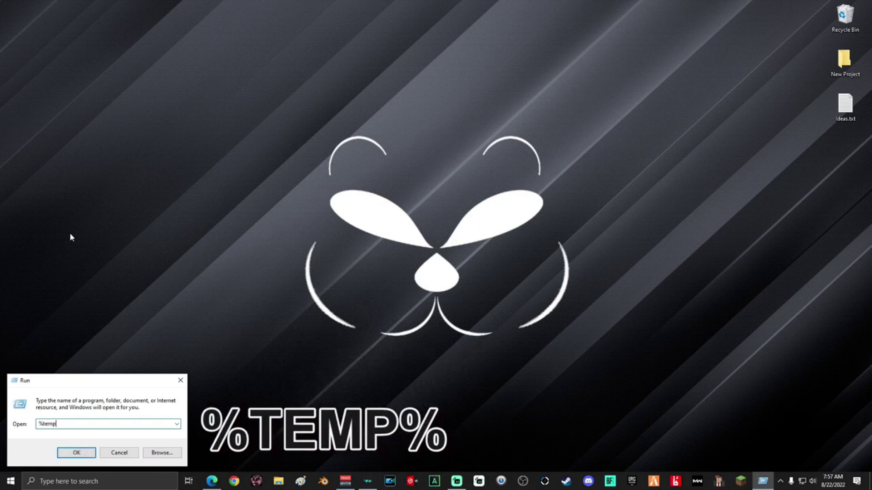
{"action": "left_click", "coordinate": [89, 455]}
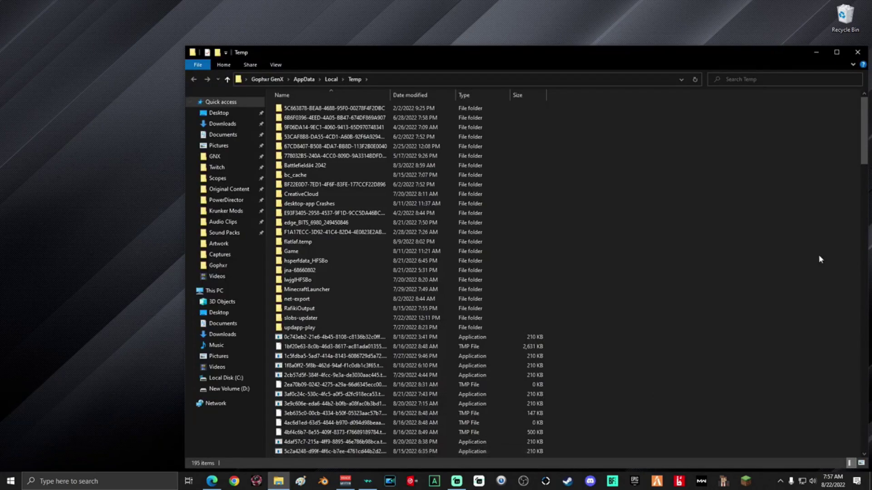
Delete the user Temp files, leaving 23 in-use items, and close the window
{"action": "left_click_drag", "start_coordinate": [566, 113], "coordinate": [361, 472]}
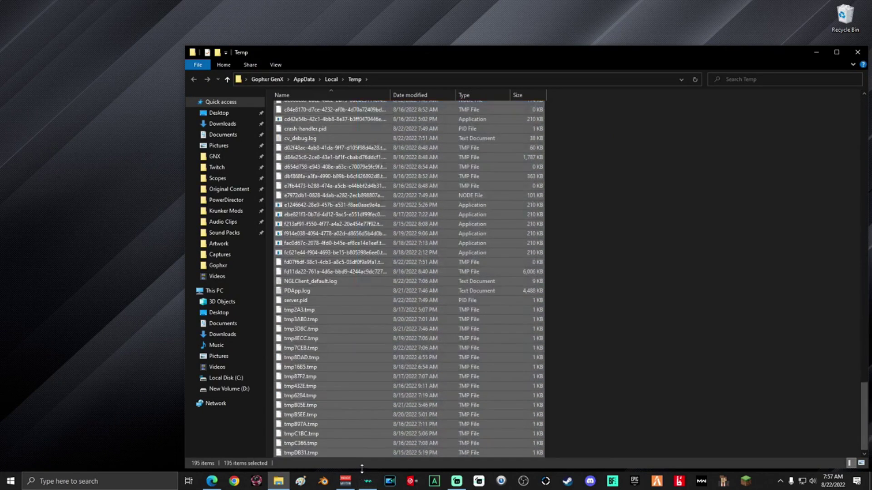
{"action": "key", "text": "Delete"}
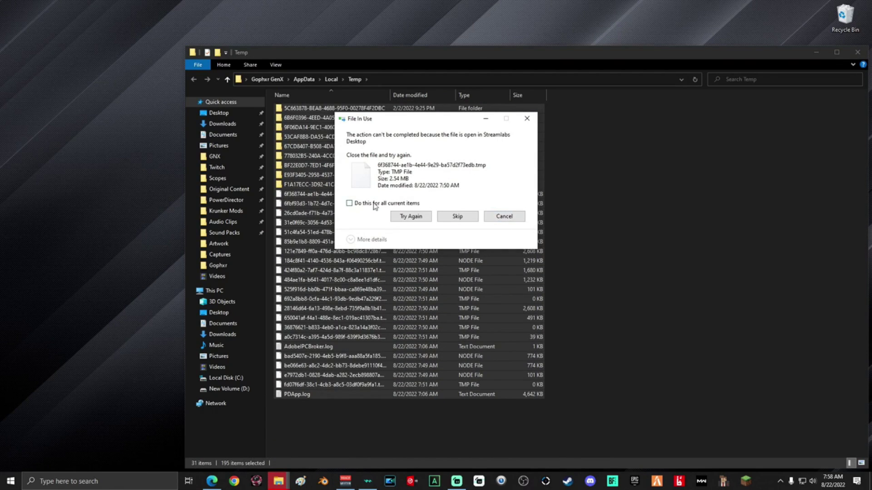
{"action": "left_click", "coordinate": [413, 217]}
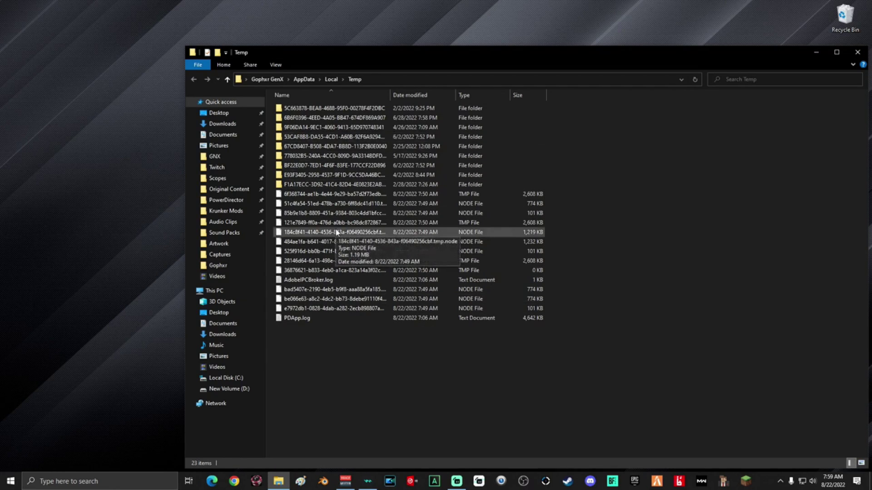
{"action": "left_click", "coordinate": [859, 53]}
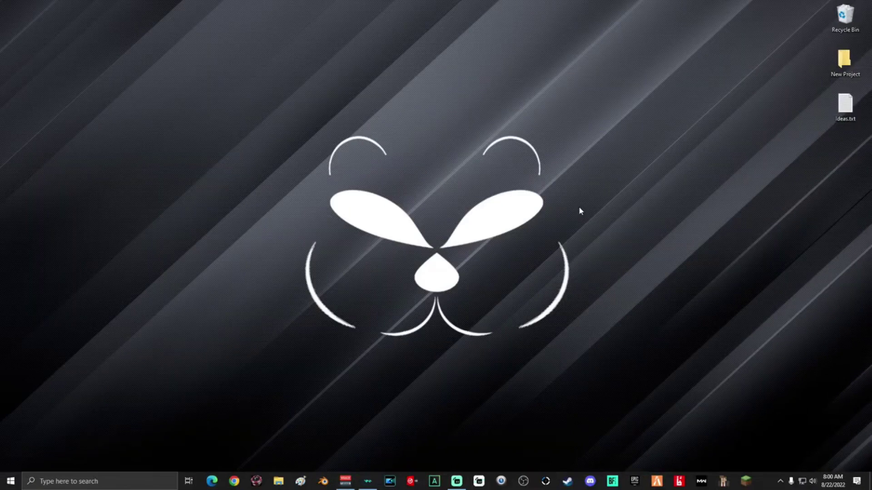
Optimize drive C: in Defragment and Optimize Drives to 0 days since retrim, then close it
{"action": "left_click", "coordinate": [102, 482]}
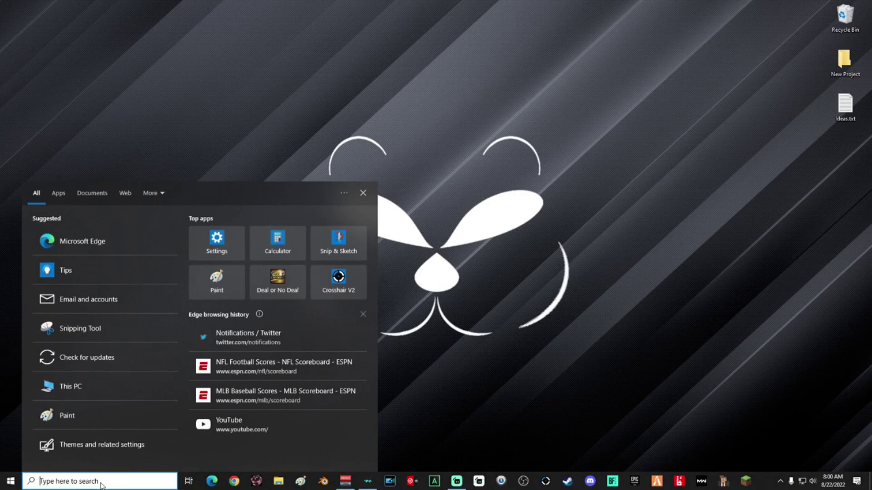
{"action": "type", "text": "defrag"}
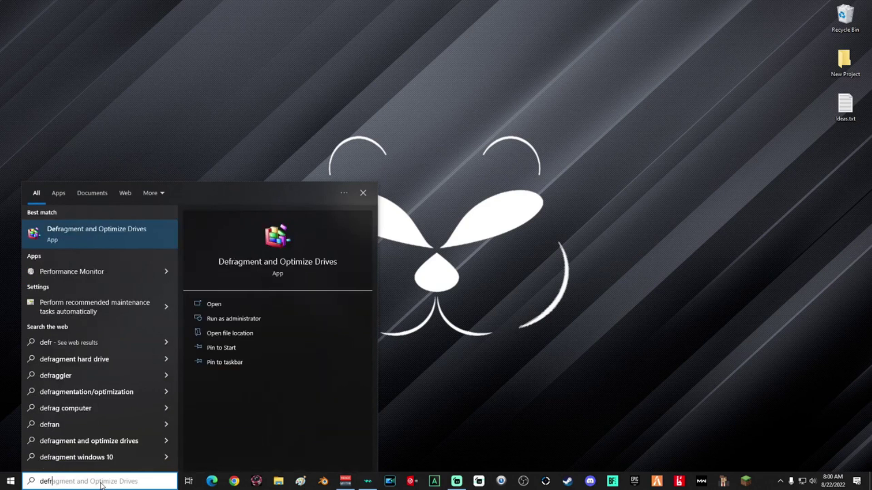
{"action": "left_click", "coordinate": [118, 237]}
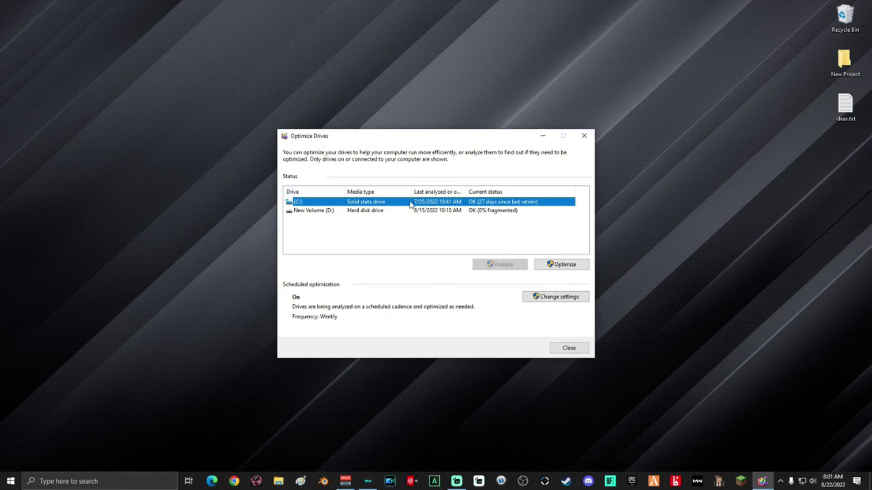
{"action": "left_click", "coordinate": [572, 266]}
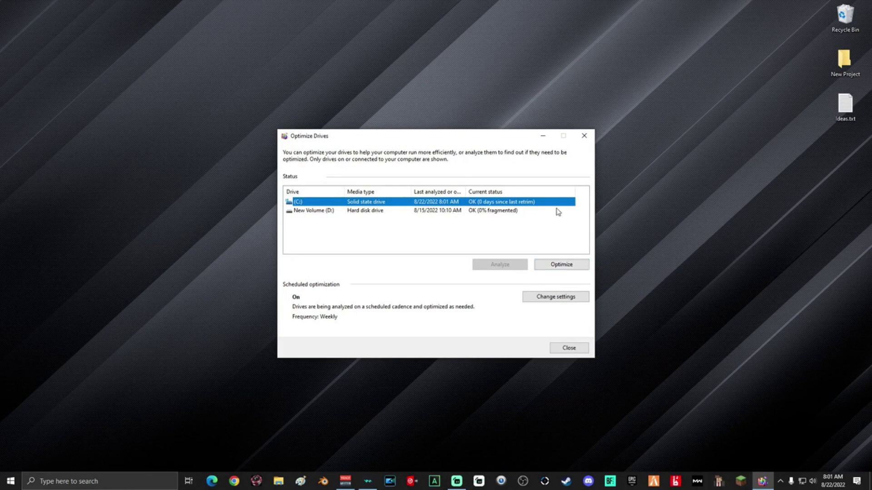
{"action": "left_click", "coordinate": [568, 348]}
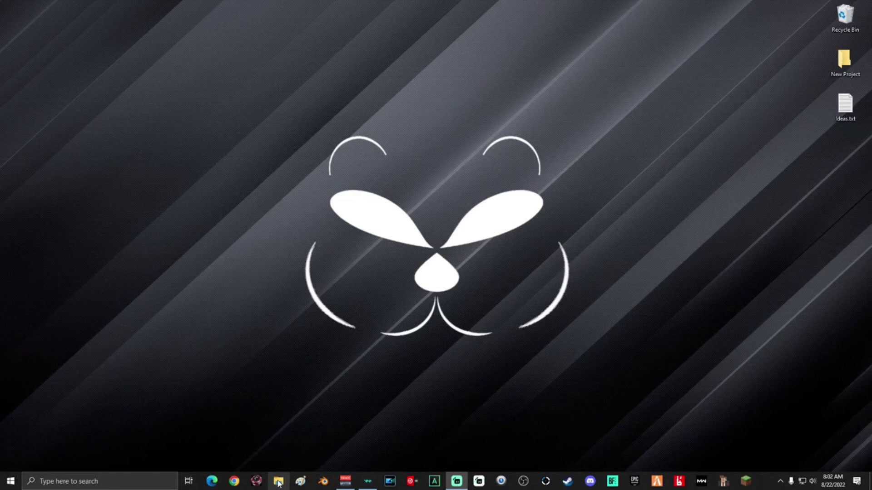
Launch Disk Cleanup from the Local Disk (C:) properties in This PC
{"action": "left_click", "coordinate": [279, 482]}
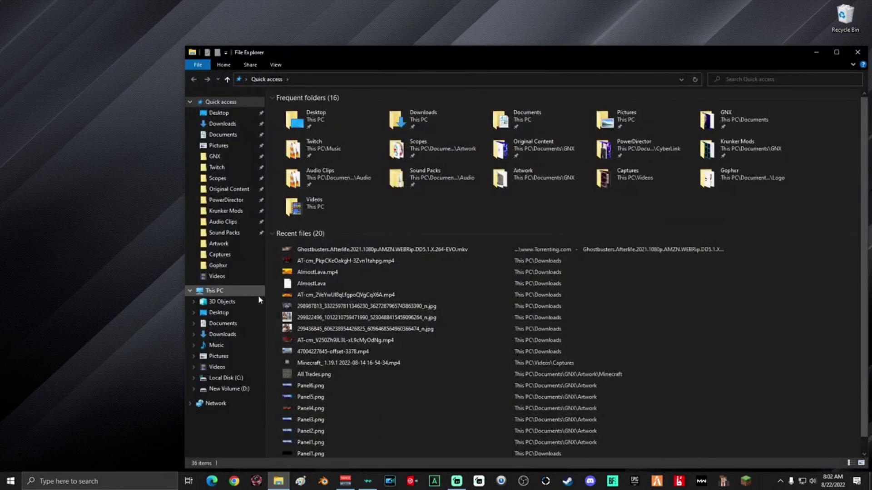
{"action": "left_click", "coordinate": [212, 296]}
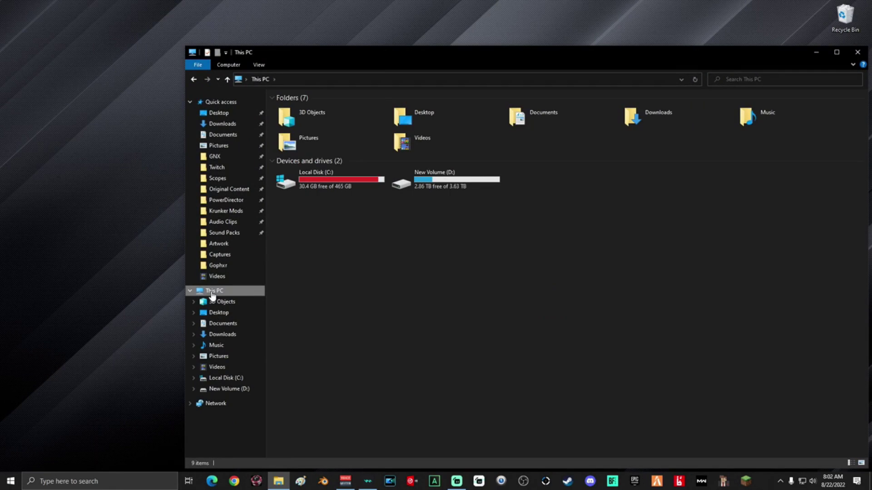
{"action": "right_click", "coordinate": [323, 180]}
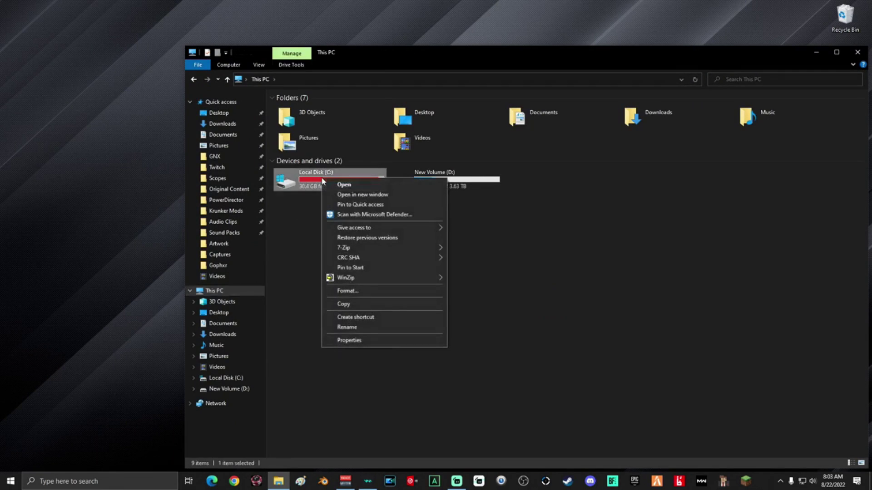
{"action": "left_click", "coordinate": [350, 341]}
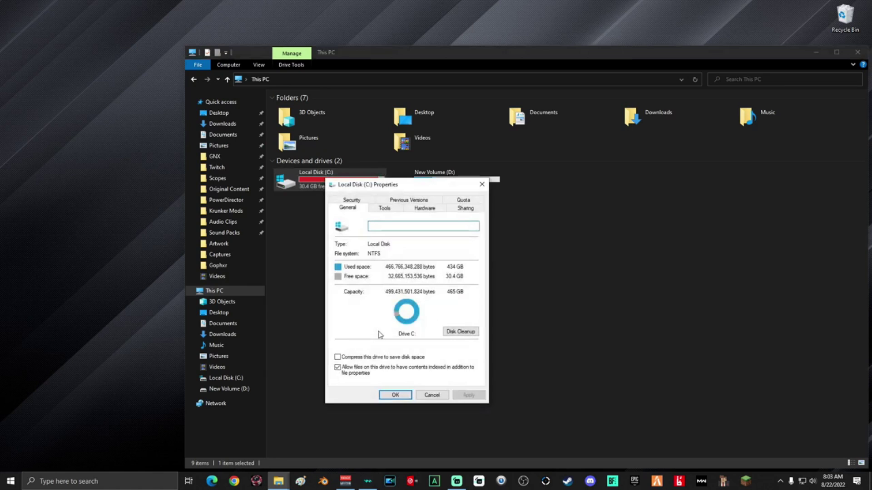
{"action": "left_click", "coordinate": [458, 332]}
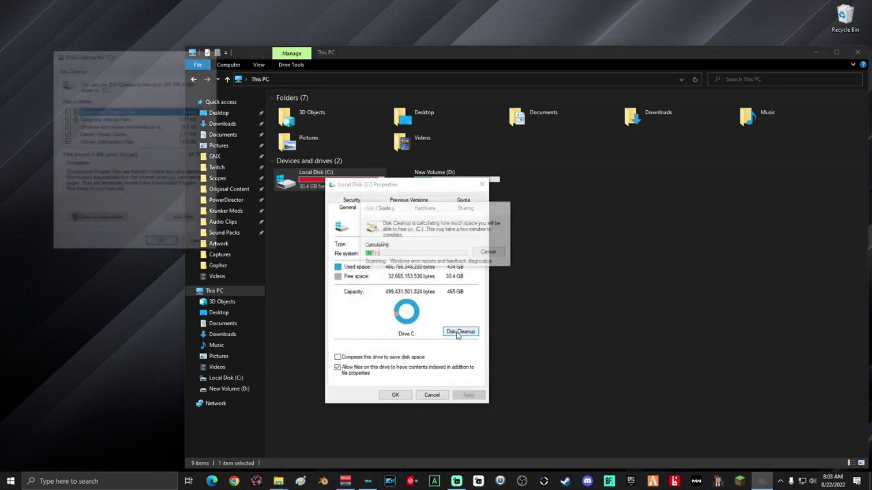
Close the C: Properties and File Explorer windows and centre the Disk Cleanup dialog
{"action": "left_click", "coordinate": [482, 184]}
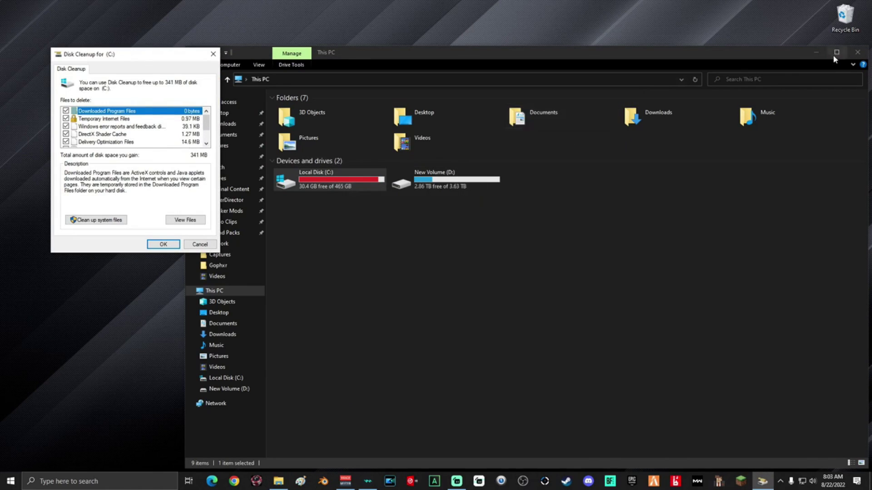
{"action": "left_click", "coordinate": [857, 53]}
{"action": "left_click_drag", "start_coordinate": [147, 55], "coordinate": [438, 133]}
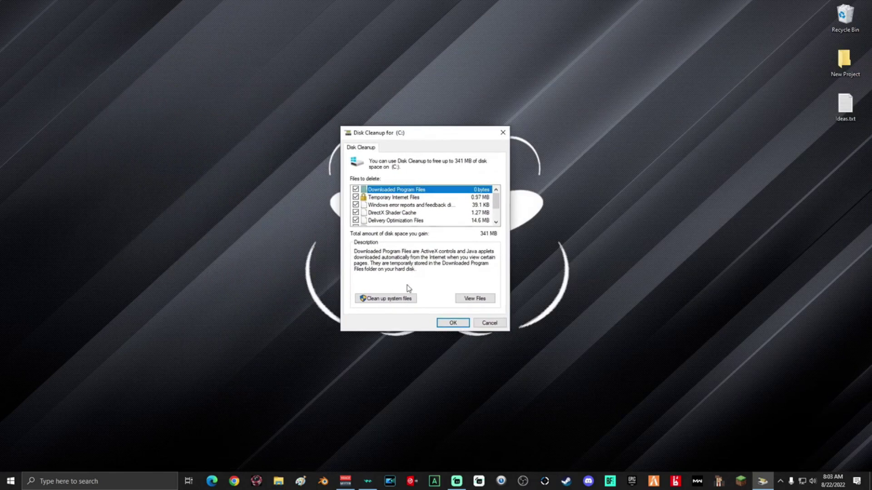
Include system files, then permanently delete the checked 7.11 GB, including 5.74 GB Windows Update Cleanup
{"action": "left_click", "coordinate": [388, 299]}
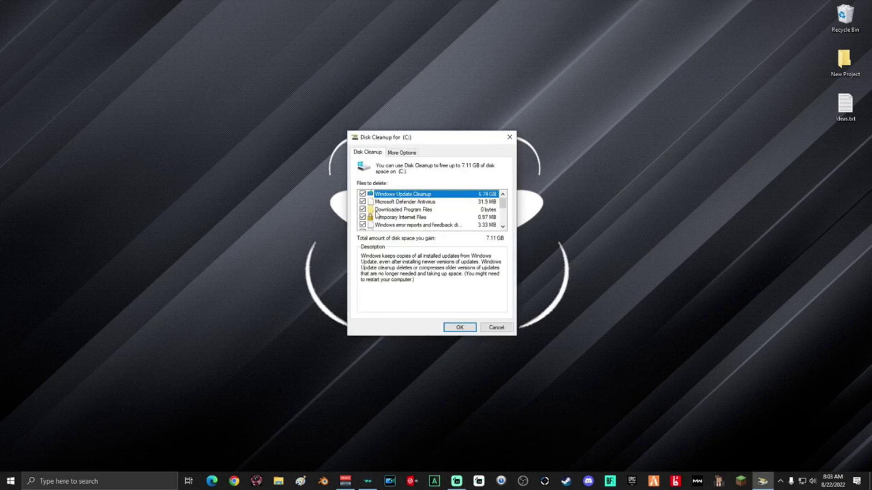
{"action": "scroll", "coordinate": [366, 218], "scroll_direction": "down", "scroll_amount": 3}
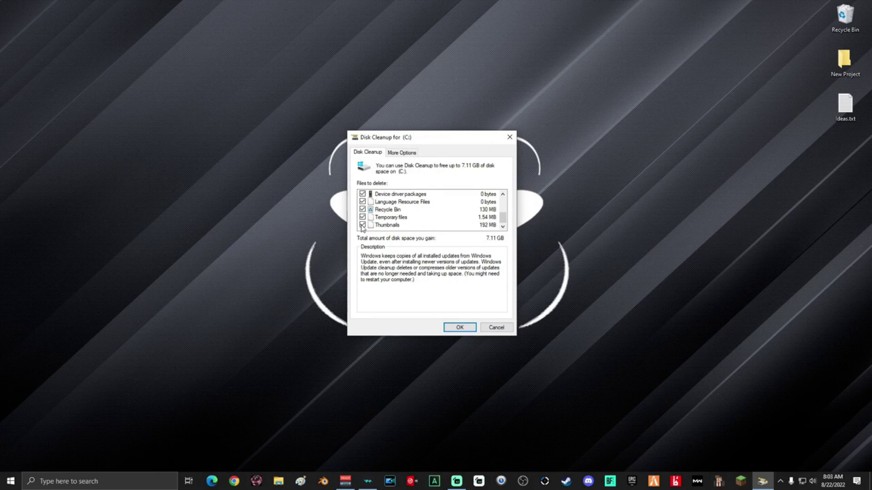
{"action": "scroll", "coordinate": [363, 222], "scroll_direction": "up", "scroll_amount": 3}
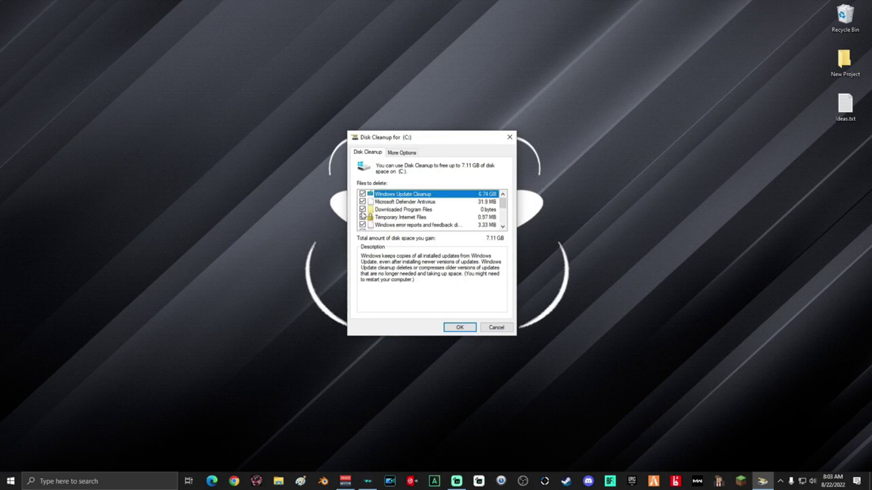
{"action": "left_click", "coordinate": [470, 328]}
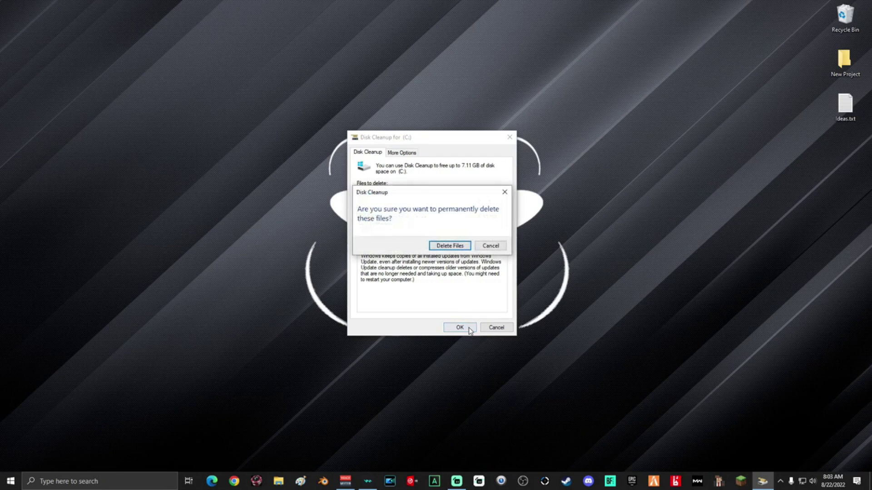
{"action": "left_click", "coordinate": [451, 246]}
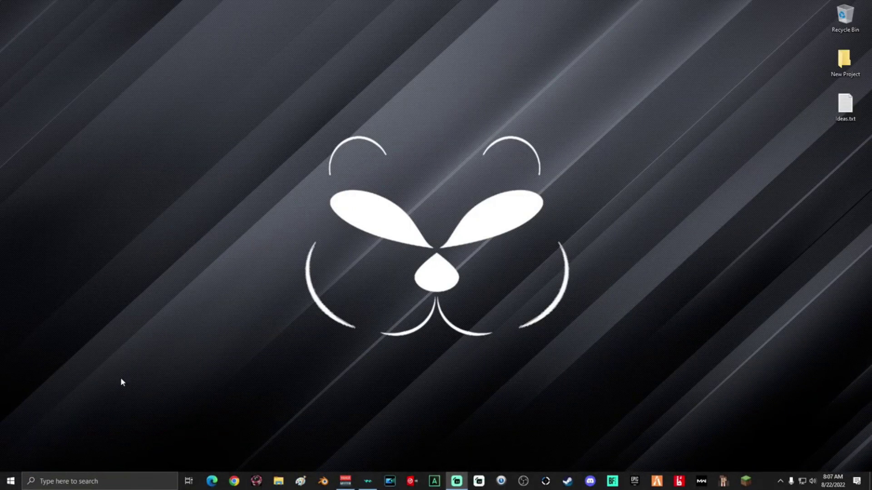
Open Task Manager on its Startup tab, showing Voicemod and CCXProcess enabled at High impact
{"action": "left_click", "coordinate": [101, 482]}
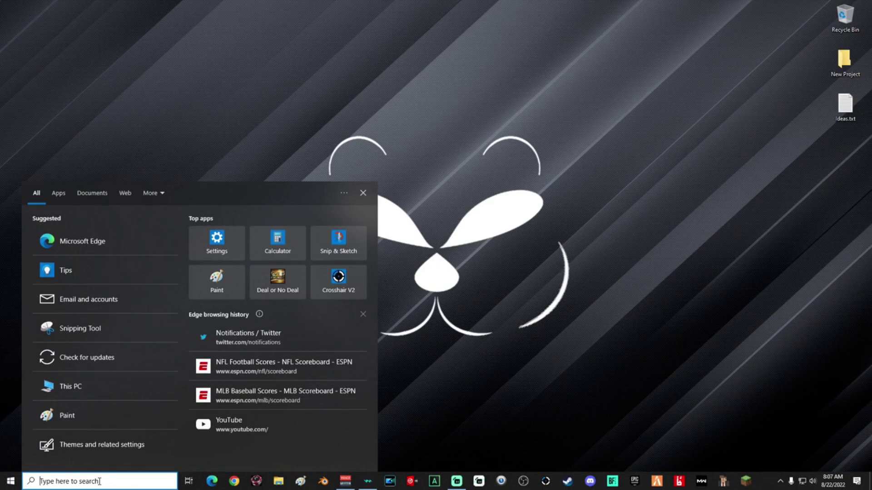
{"action": "type", "text": "task"}
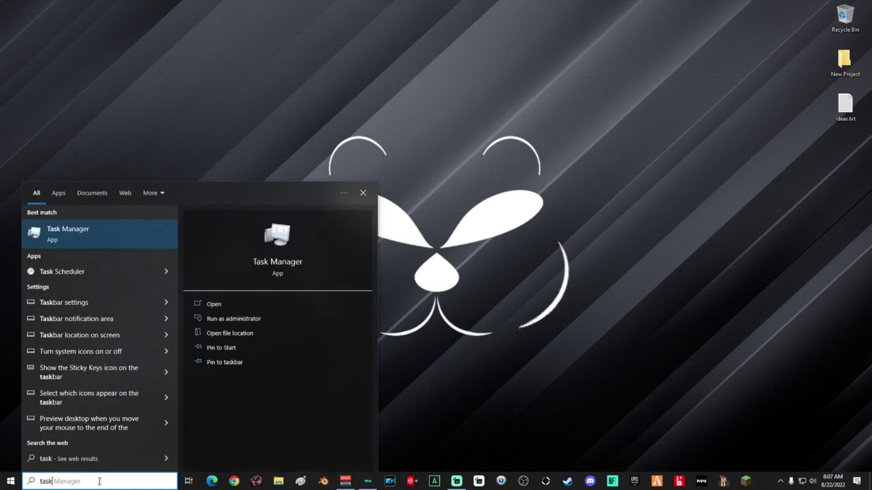
{"action": "left_click", "coordinate": [92, 239]}
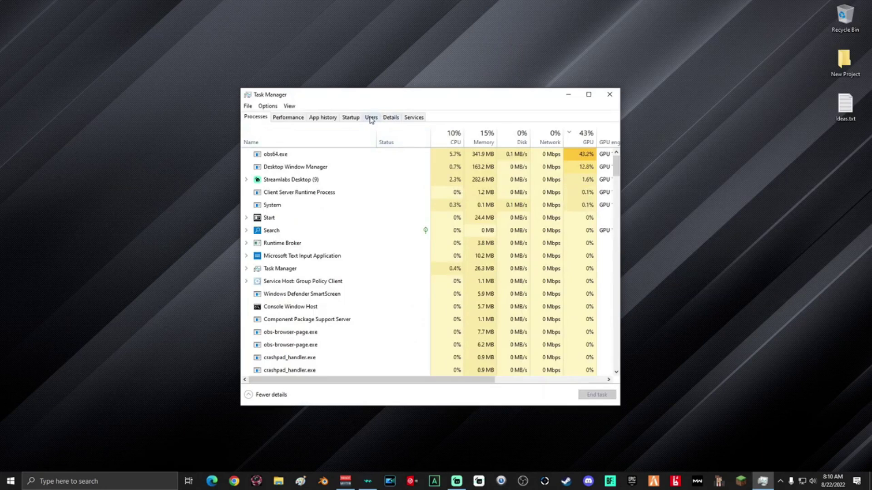
{"action": "left_click", "coordinate": [350, 118]}
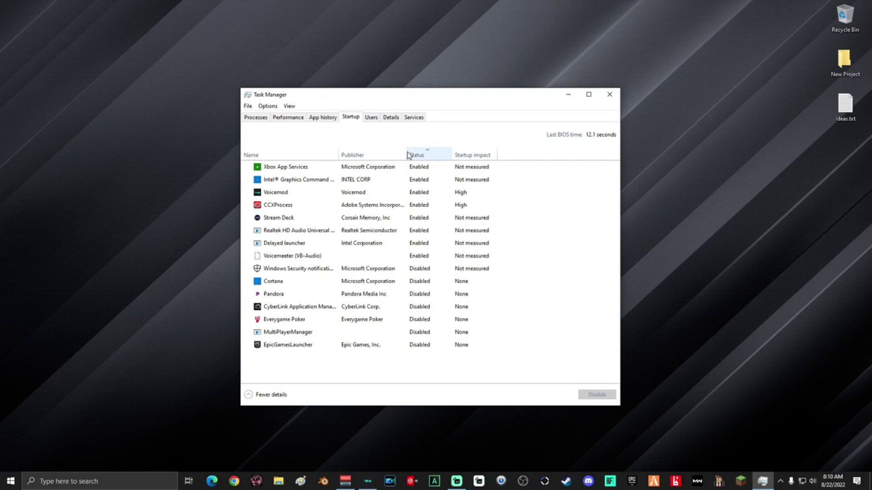